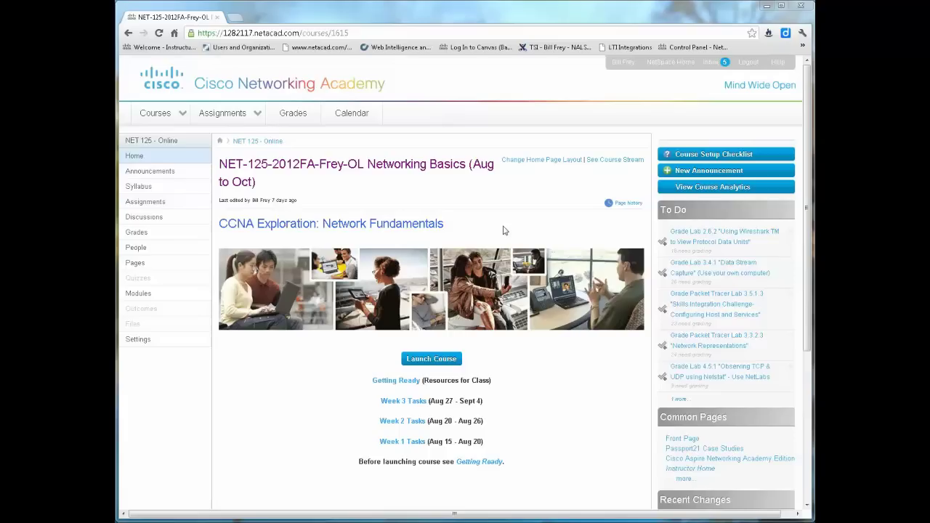
Show the course Assignments list, scrolled down to the Packet Tracer lab assignments
mouse_move(667, 393)
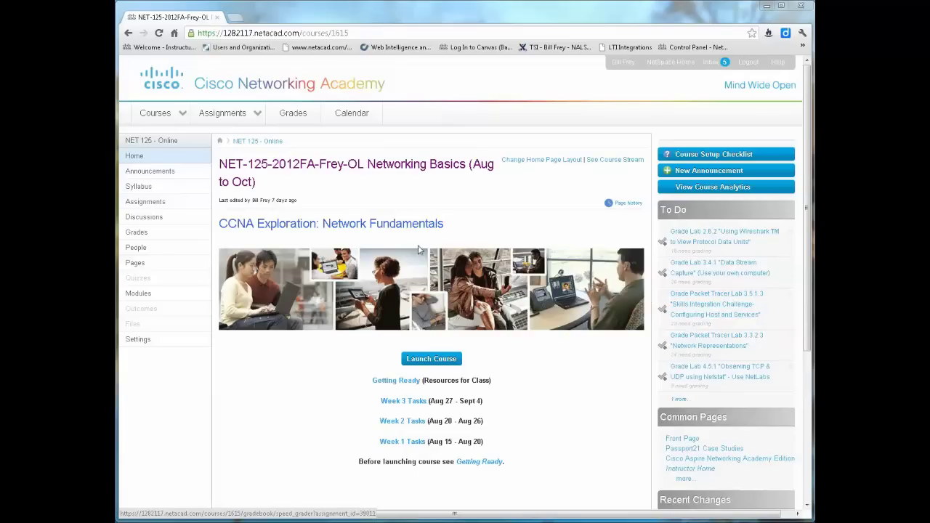
left_click(155, 207)
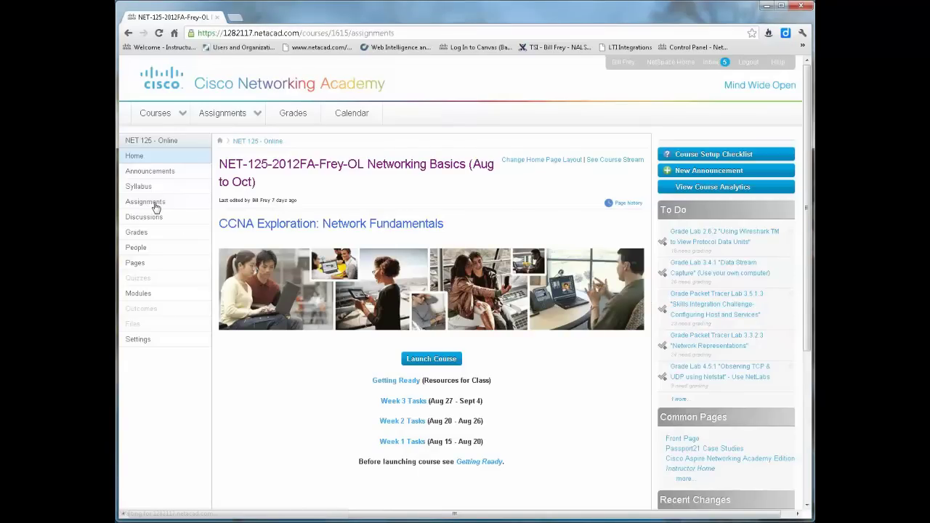
scroll(472, 389, "down", 1)
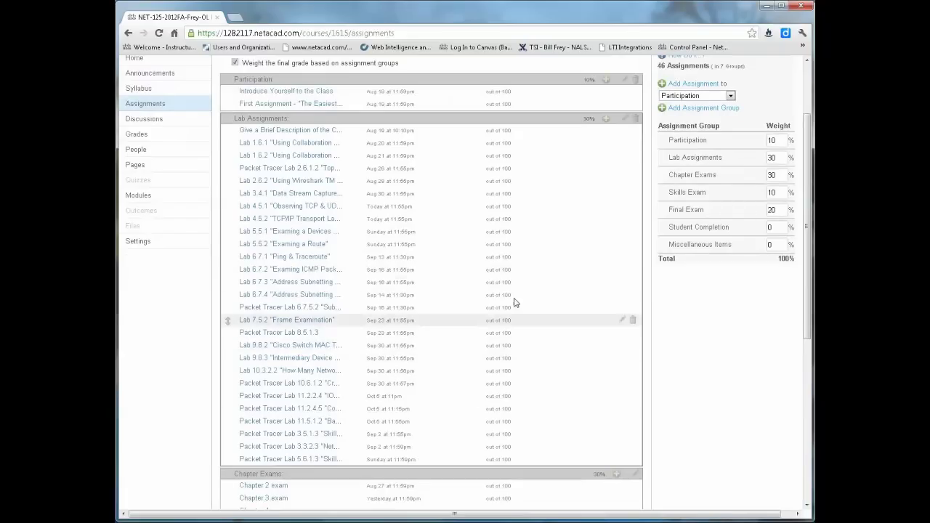
scroll(459, 227, "up", 1)
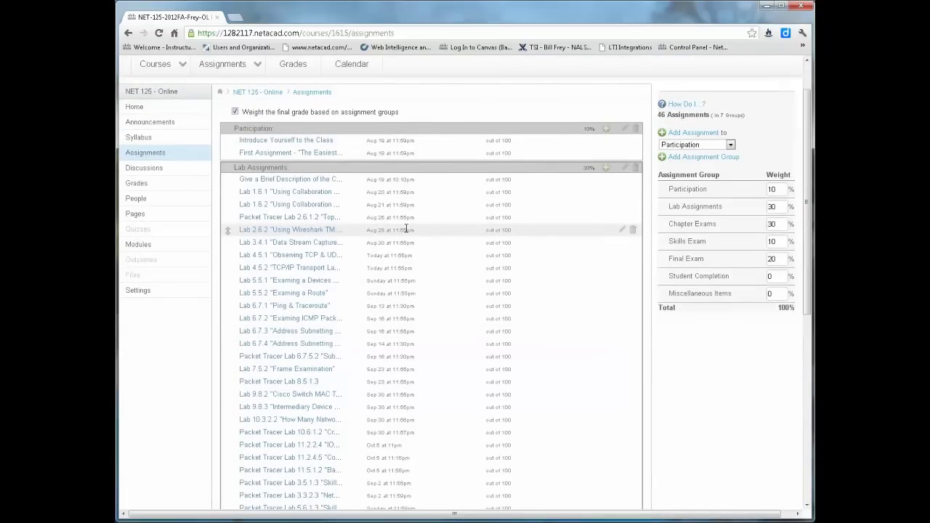
scroll(417, 276, "down", 1)
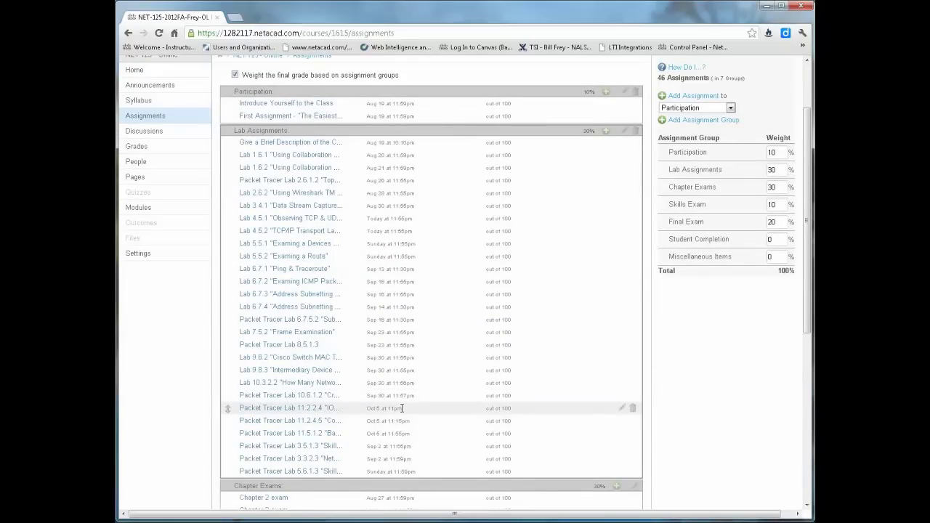
scroll(402, 408, "down", 2)
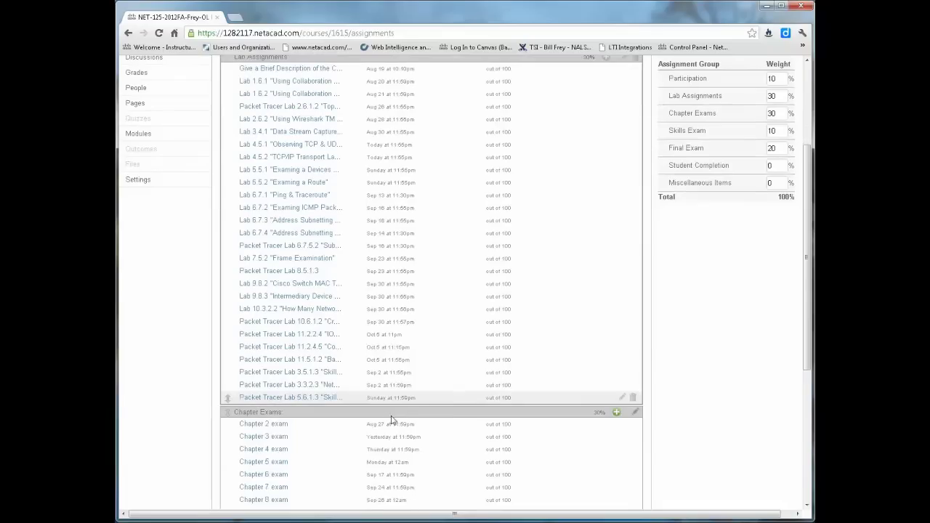
Download all submissions for Packet Tracer Lab 3.5.1.3 as a zip file
left_click(260, 376)
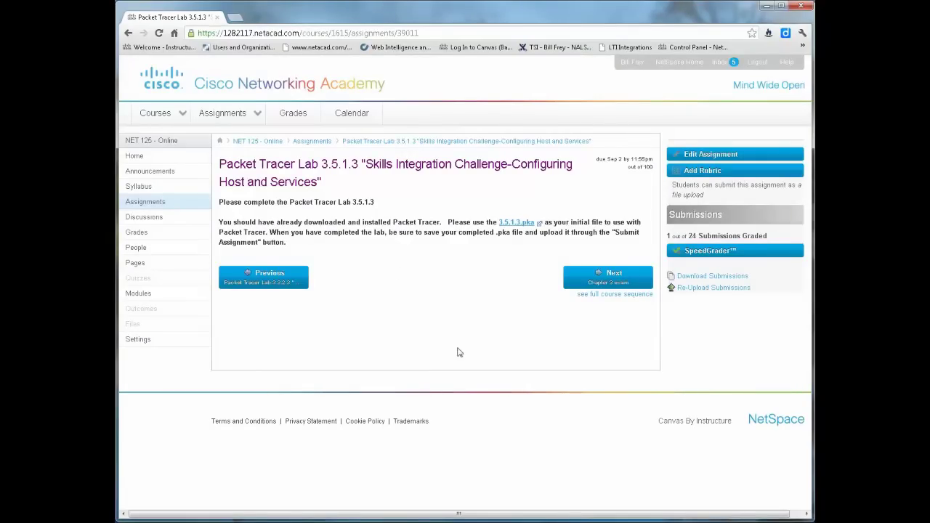
left_click(712, 278)
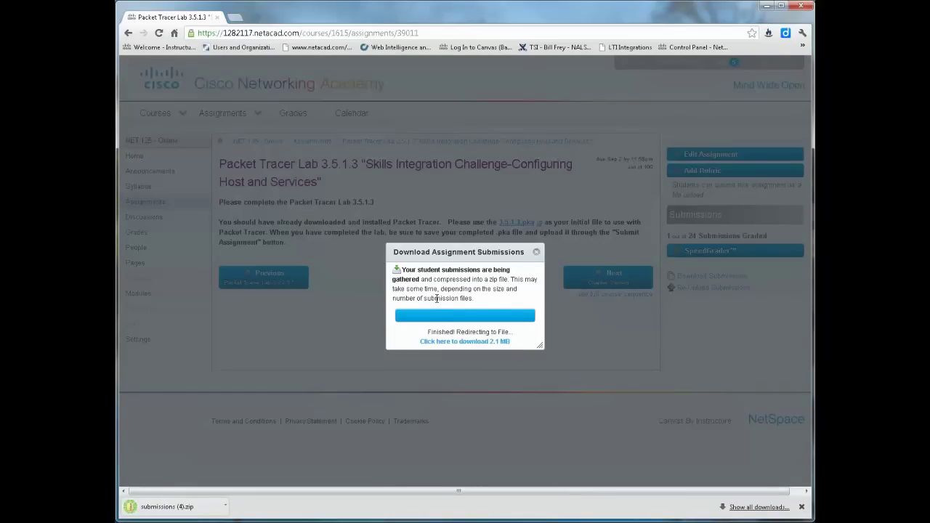
Open the downloaded submissions zip to reveal the 24 files in submissions 3-5-1-3
left_click(179, 507)
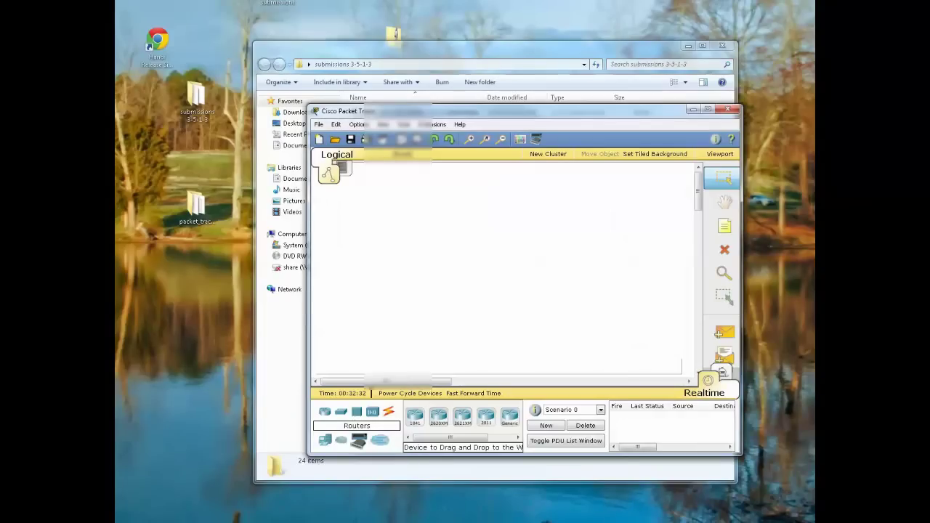
Close the submissions folder and launch Activity Grader from Extensions > IPC > Configure Apps
left_click(721, 46)
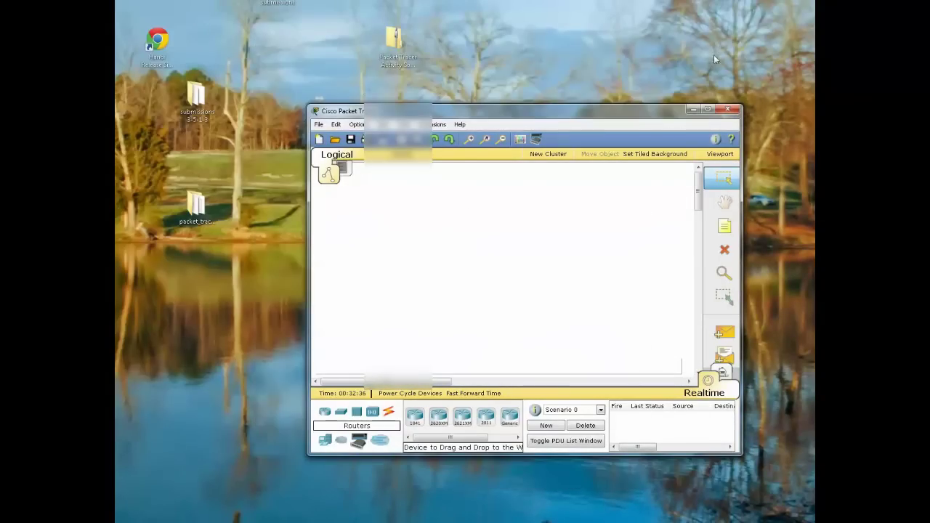
left_click_drag(539, 115, 490, 90)
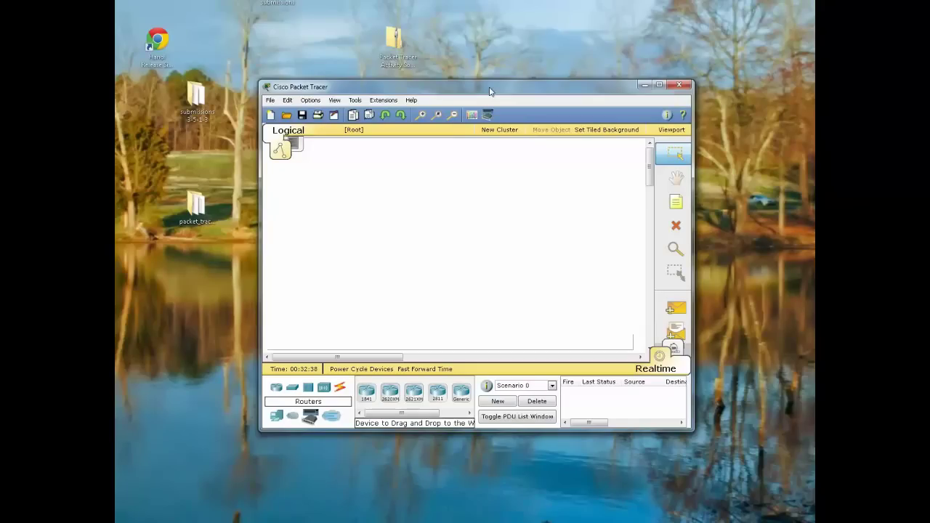
left_click(383, 99)
mouse_move(386, 129)
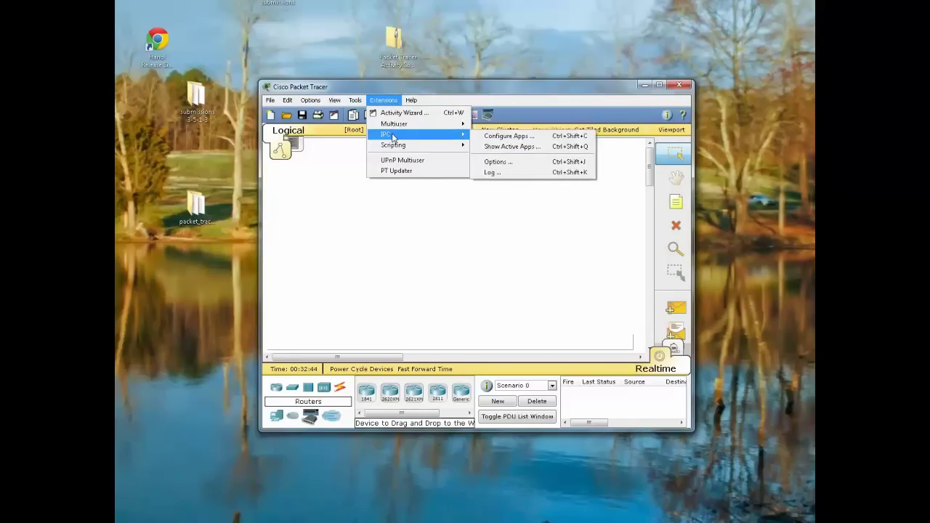
left_click(500, 138)
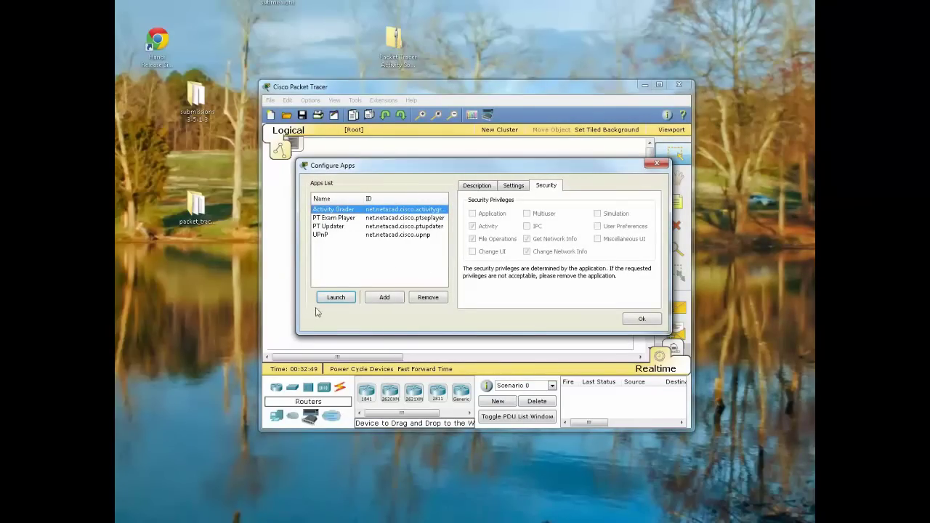
left_click(341, 298)
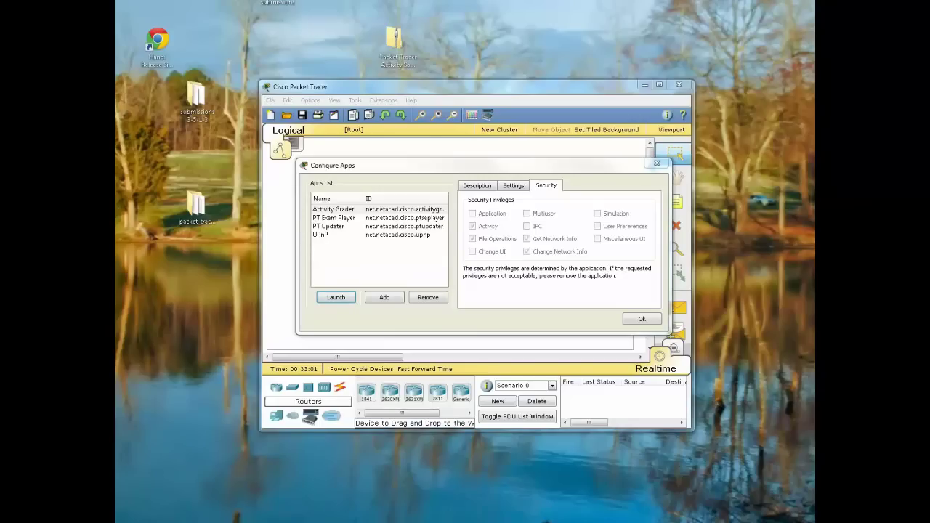
left_click_drag(245, 173, 487, 156)
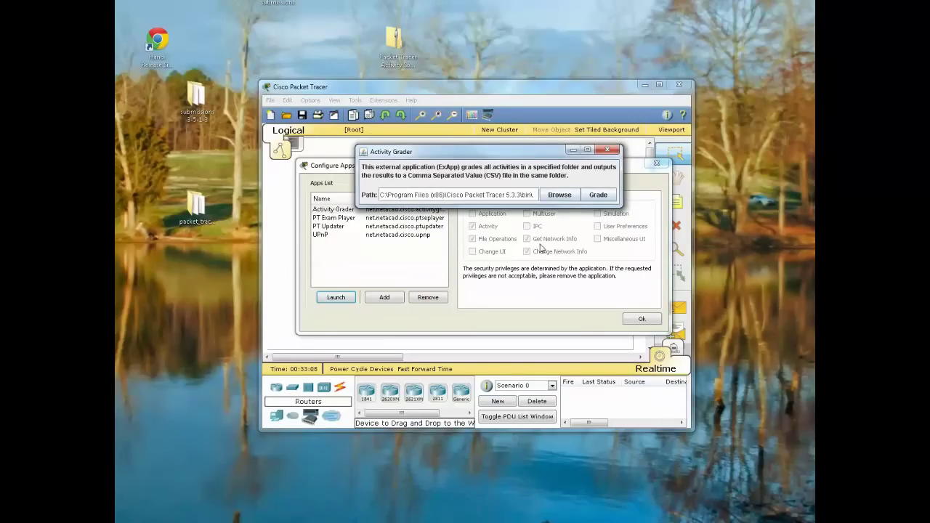
Point Activity Grader at the Desktop folder submissions 3-5-1-3 and grade it
left_click(559, 200)
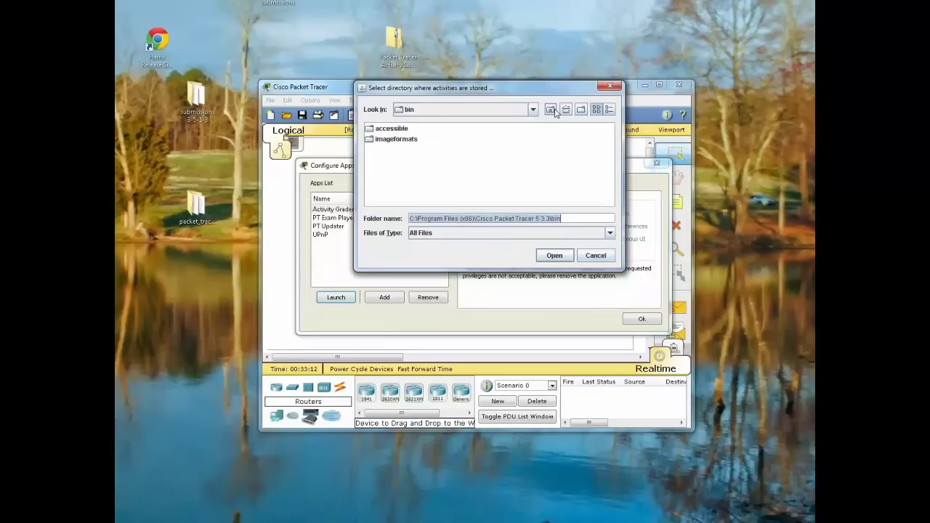
left_click(532, 109)
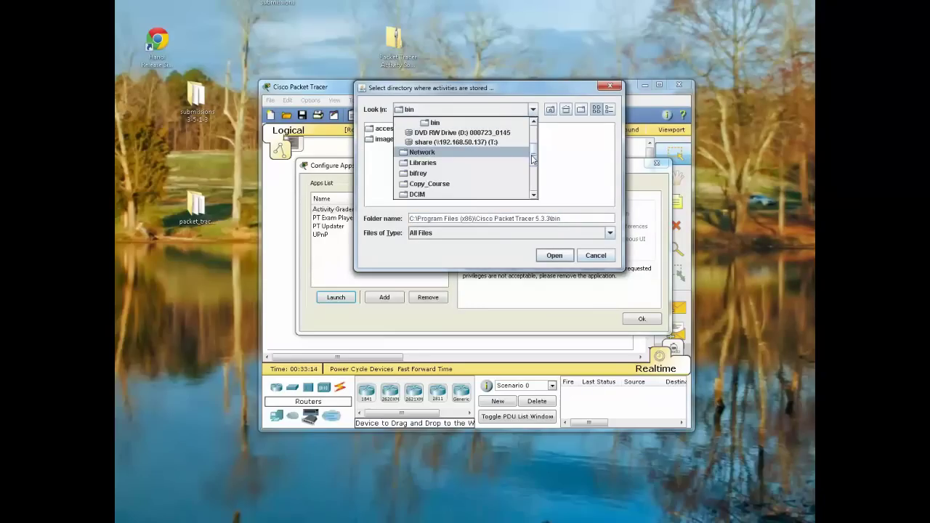
scroll(516, 149, "up", 3)
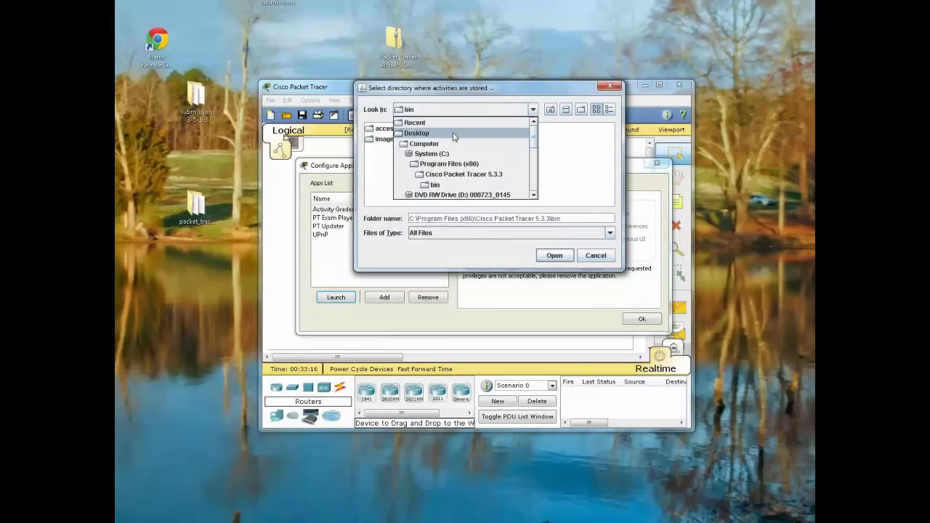
left_click(455, 135)
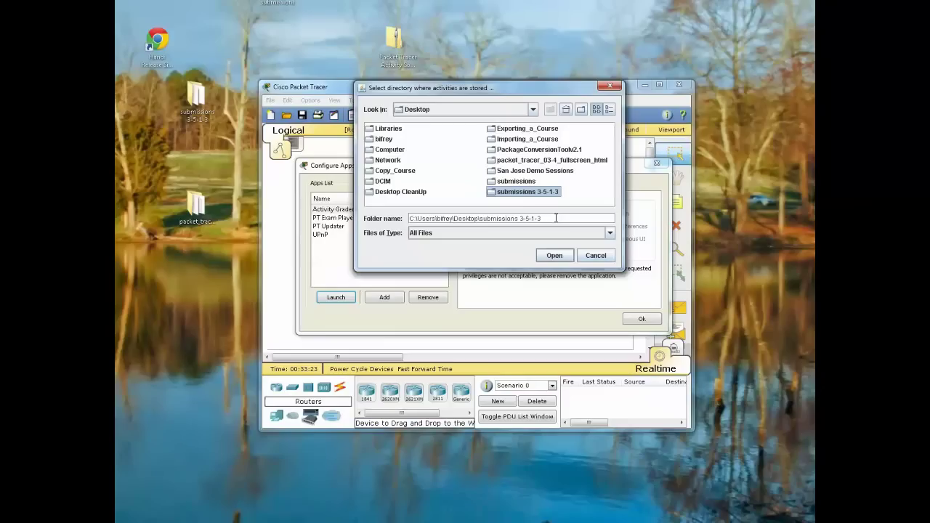
left_click(553, 257)
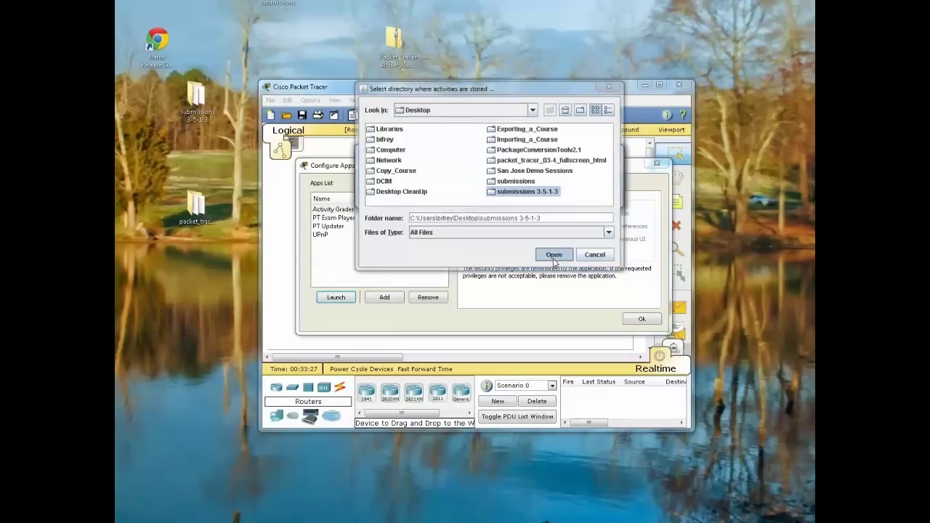
left_click(600, 201)
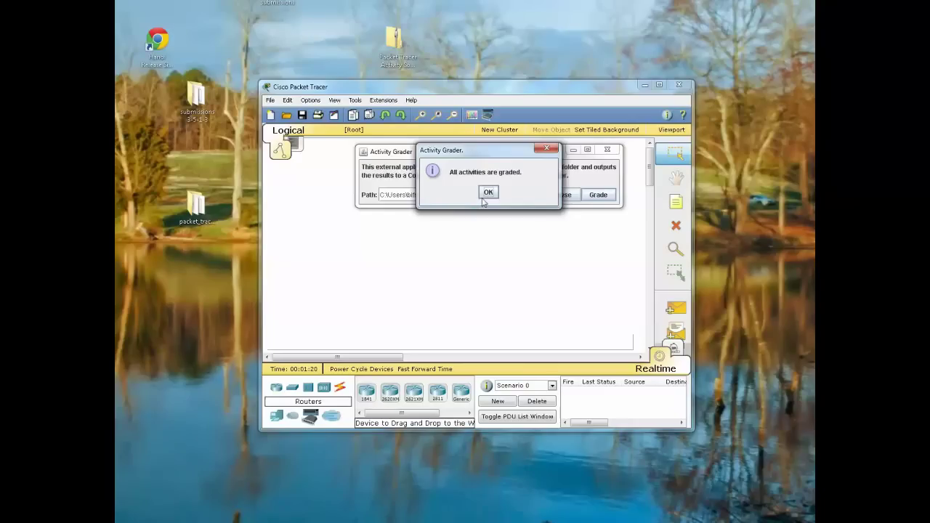
Acknowledge the 'All activities are graded.' confirmation with OK
left_click(488, 193)
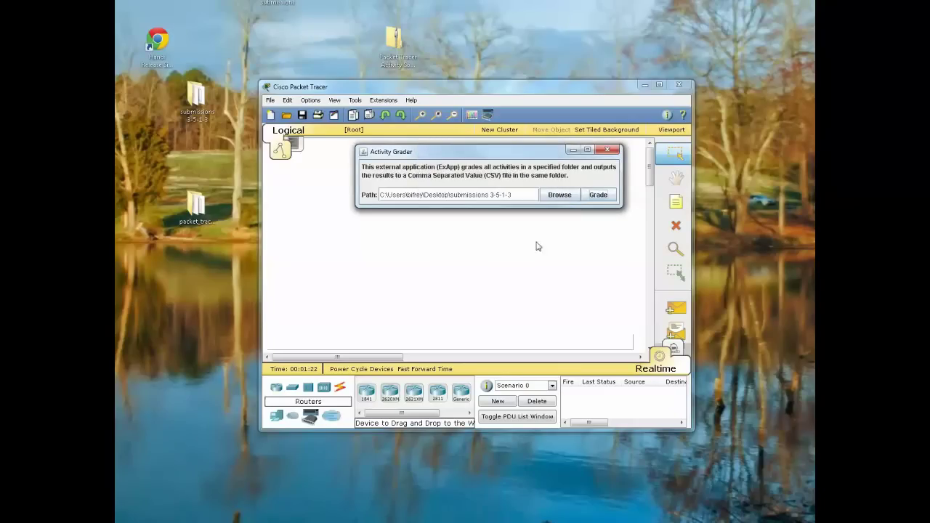
Close Activity Grader and Configure Apps, then reopen the desktop folder submissions 3-5-1-3
left_click(608, 151)
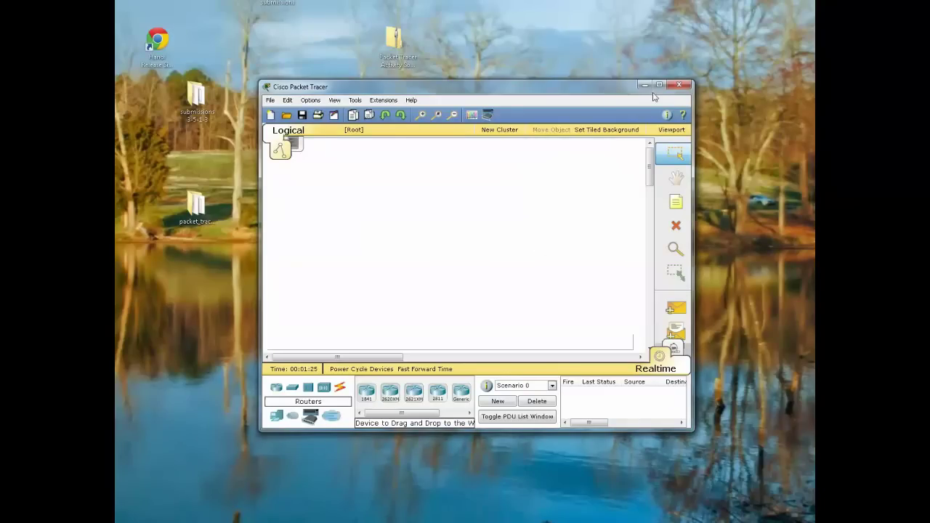
left_click(644, 85)
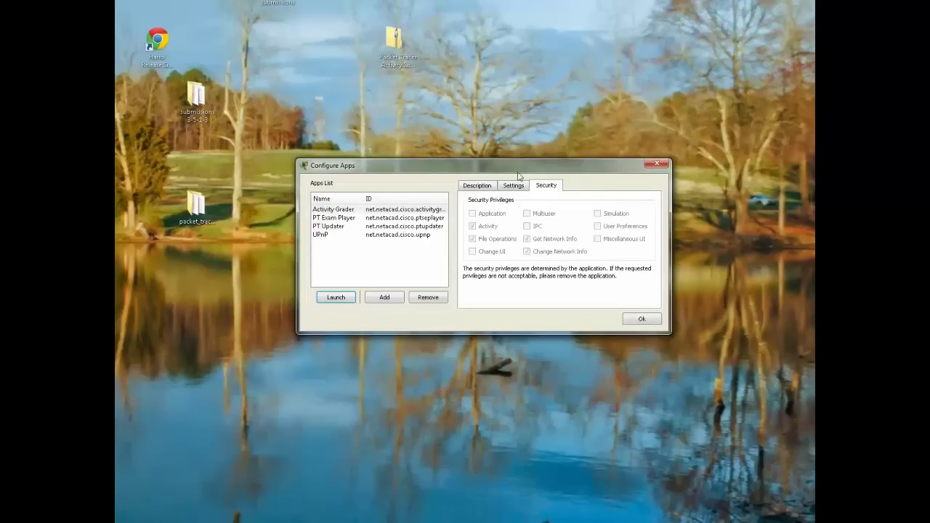
left_click(640, 320)
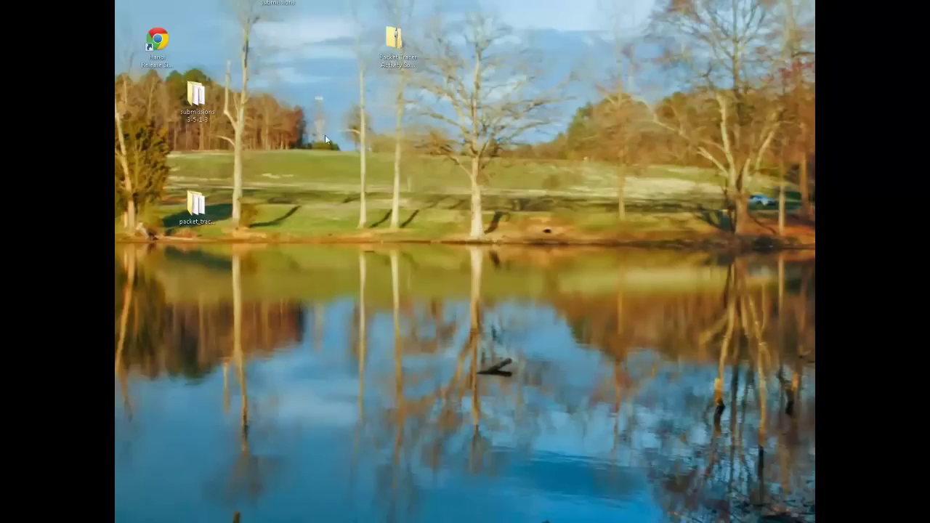
double_click(198, 98)
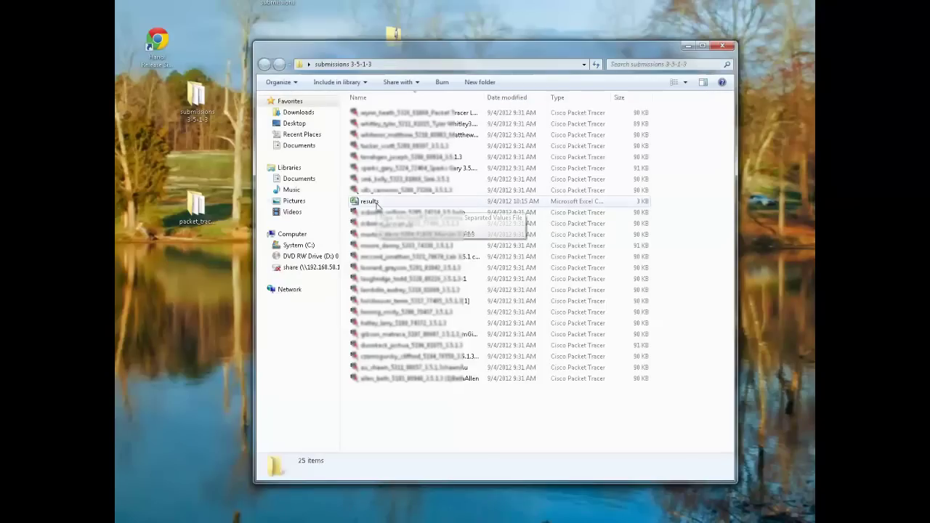
Open results.csv in Excel, enlarge the window to show all rows, and narrow column C
double_click(372, 202)
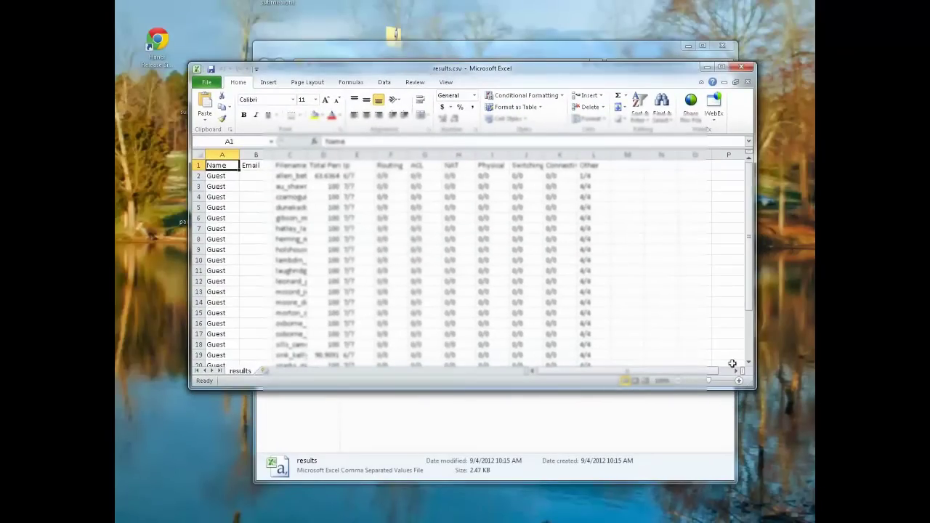
left_click_drag(754, 391, 753, 509)
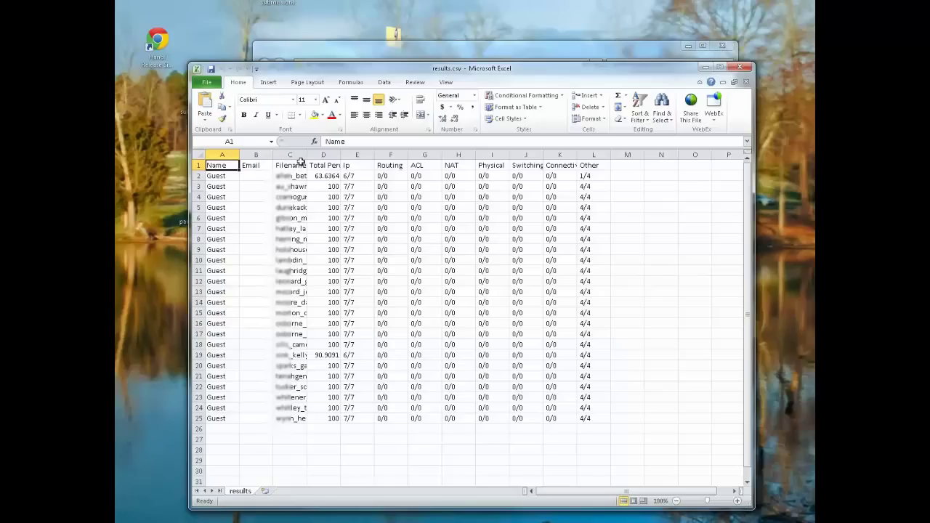
left_click_drag(305, 155, 290, 155)
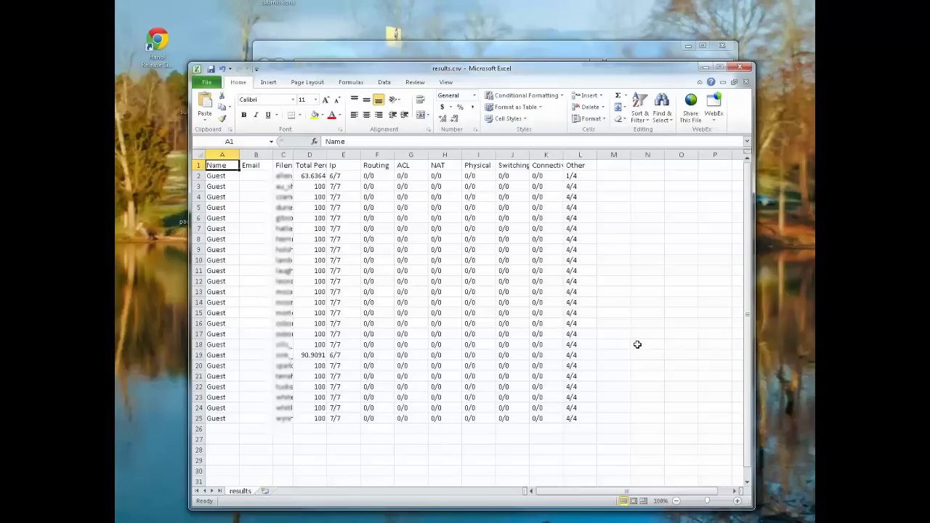
Minimize Excel and load community.netacad.net in a new Chrome tab
left_click(706, 67)
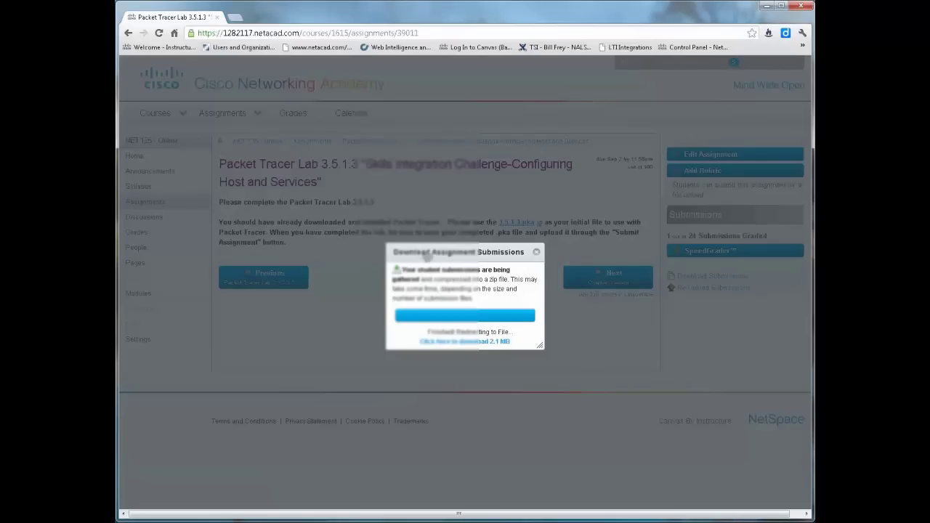
left_click(236, 16)
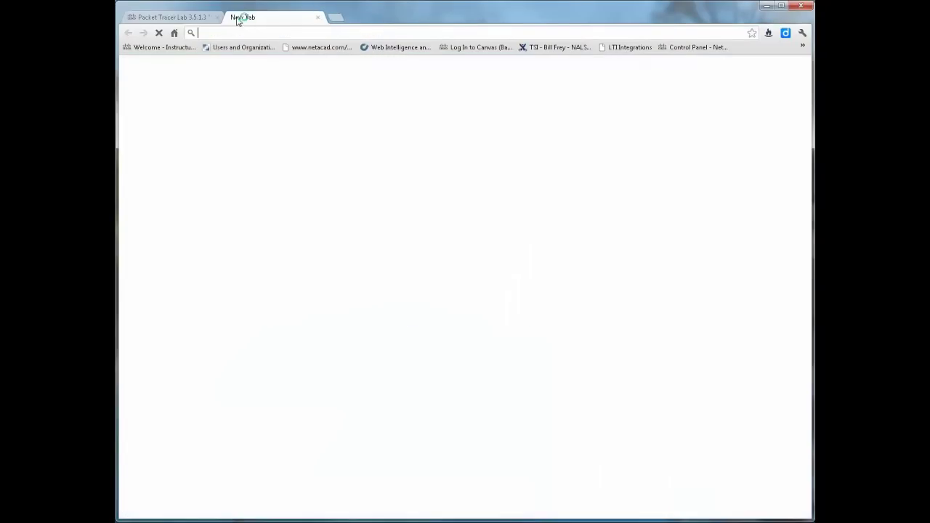
type("c")
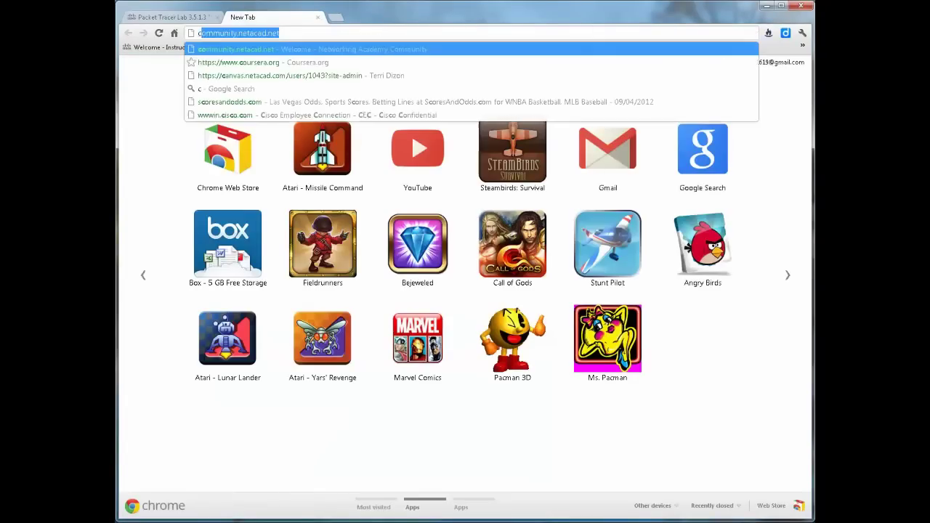
type("ommunity.netacad.net")
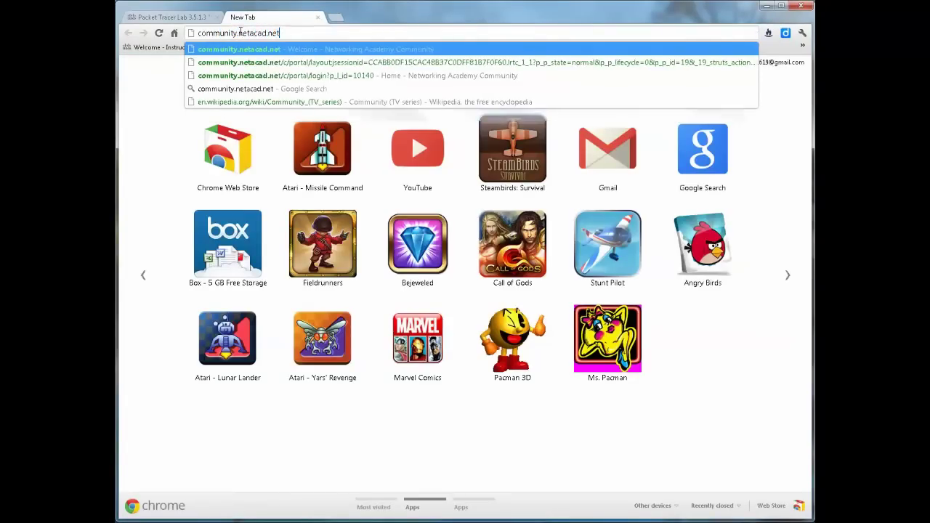
key("Return")
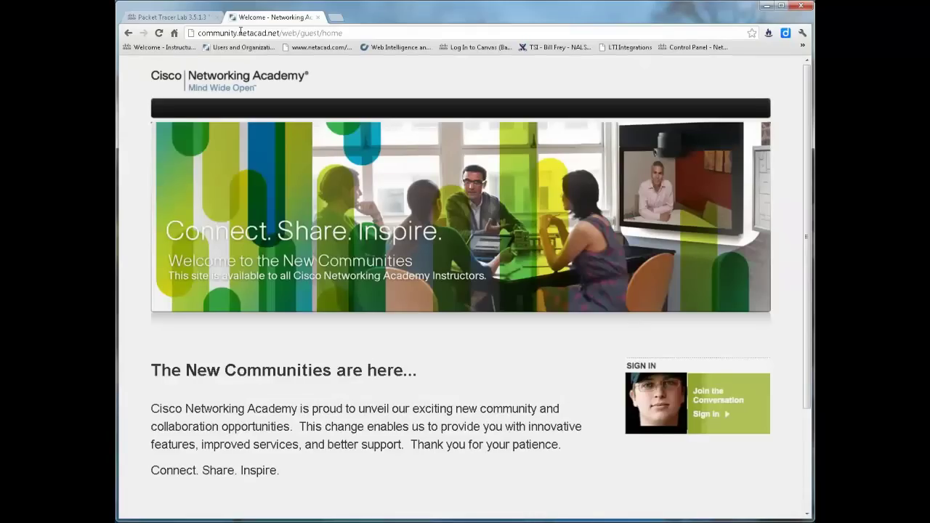
left_click(709, 420)
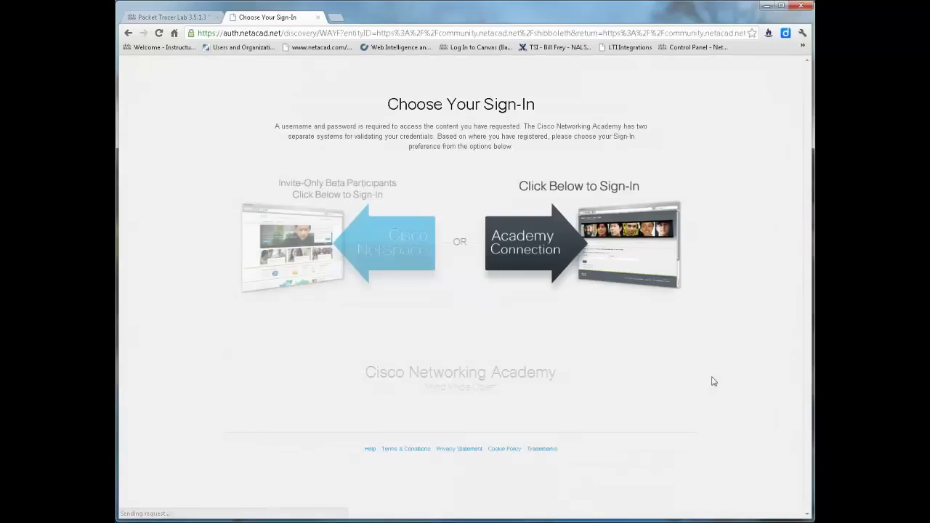